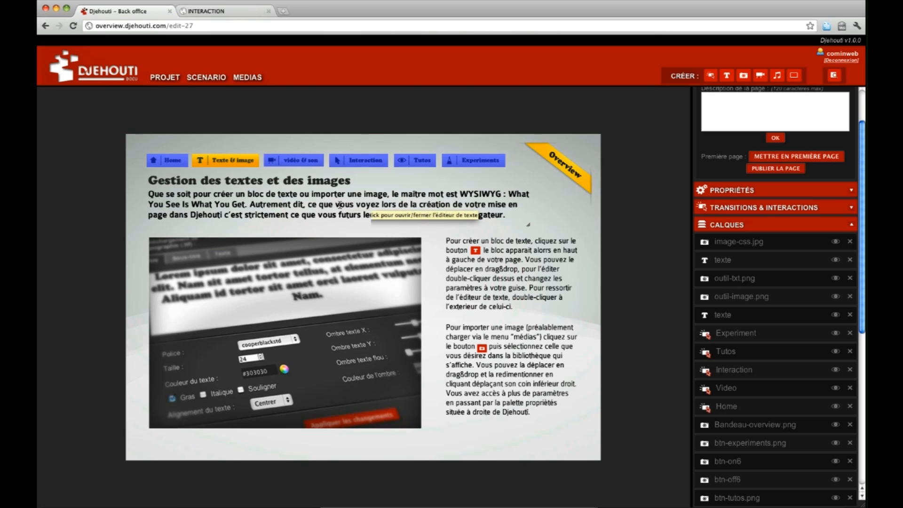
# - Copy all the text of the "Gestion des textes et des images" block and delete that block from the page
pyautogui.doubleClick(385, 215)
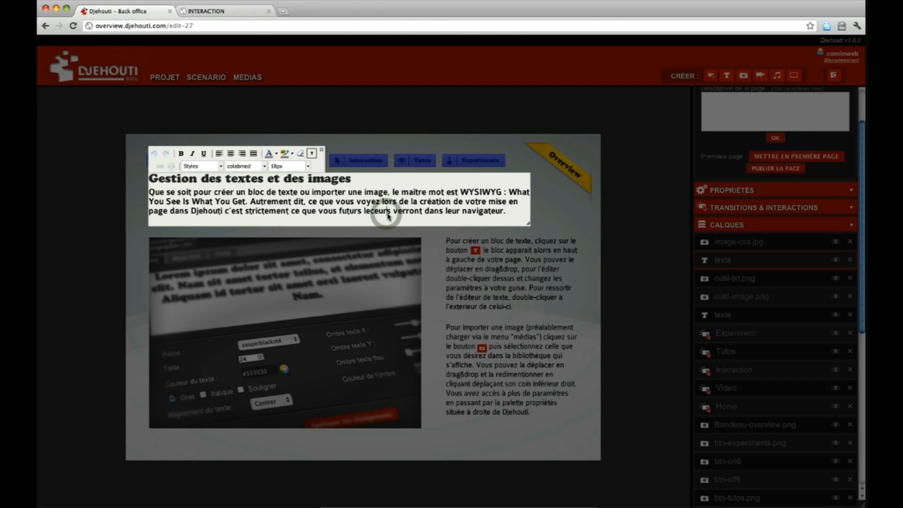
pyautogui.moveTo(518, 215); pyautogui.dragTo(152, 184)
pyautogui.hotkey('ctrl', 'c')
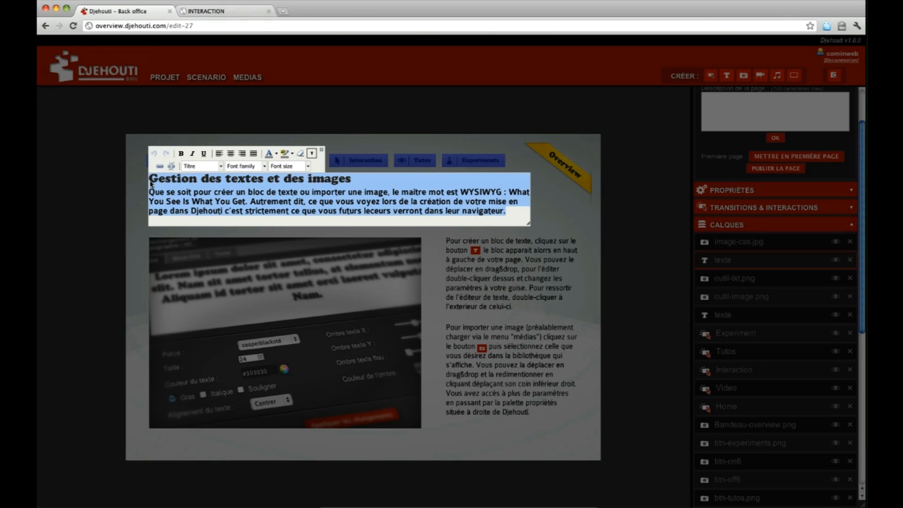
pyautogui.hotkey('ctrl', 'b')
pyautogui.doubleClick(548, 213)
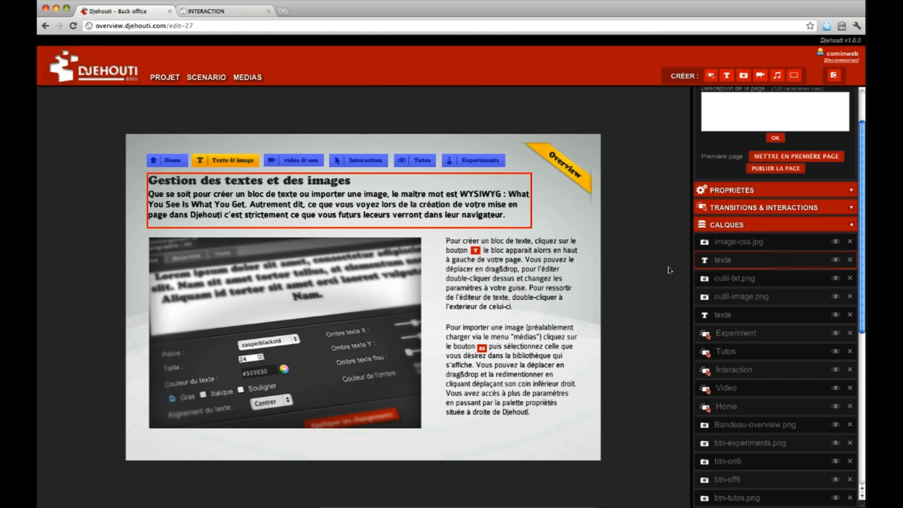
pyautogui.click(850, 260)
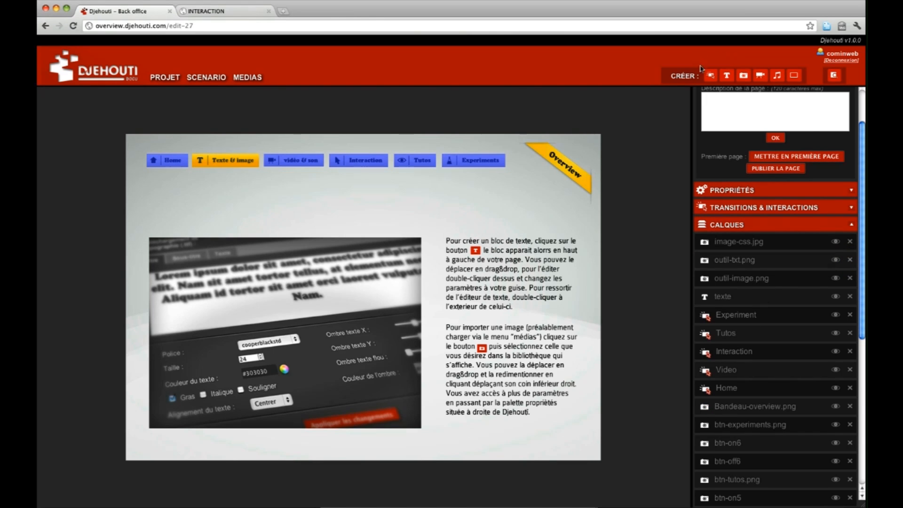
# - Create a new text block just below the navigation buttons and stretch it across the empty area above the image
pyautogui.click(723, 77)
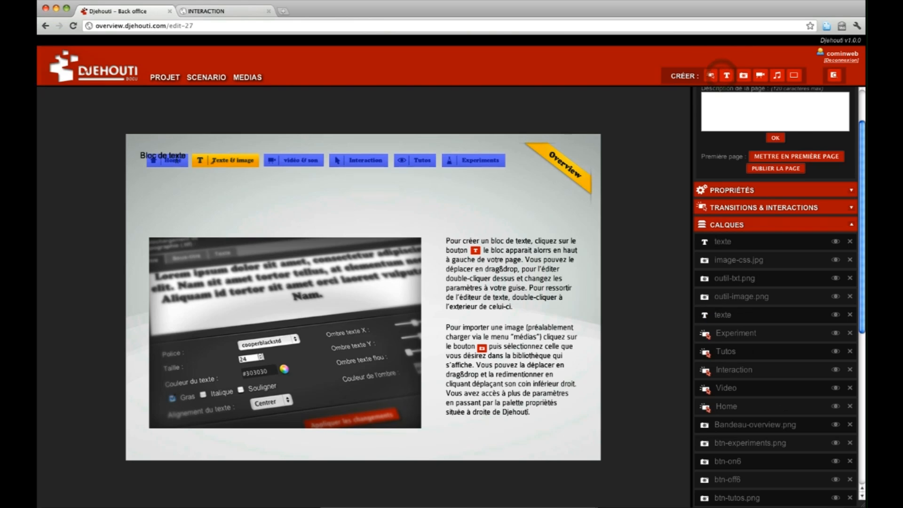
pyautogui.moveTo(171, 162); pyautogui.dragTo(178, 186)
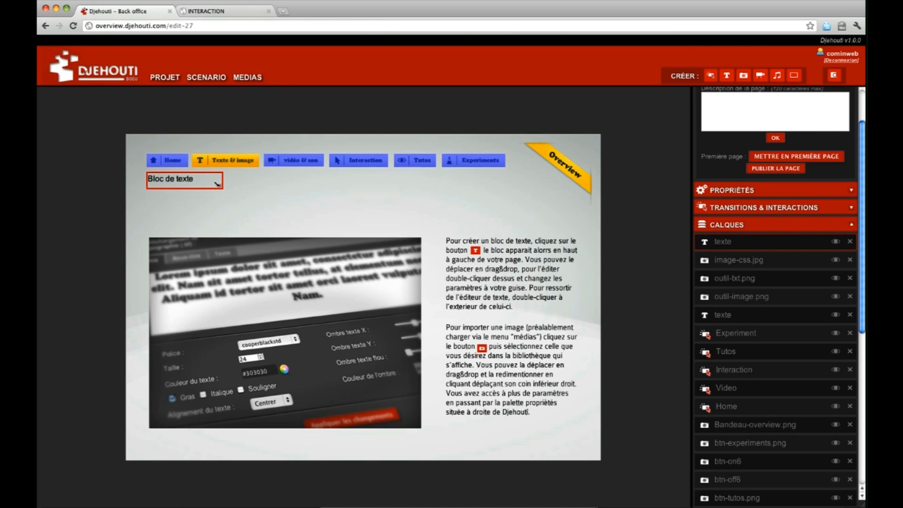
pyautogui.moveTo(217, 184); pyautogui.dragTo(538, 228)
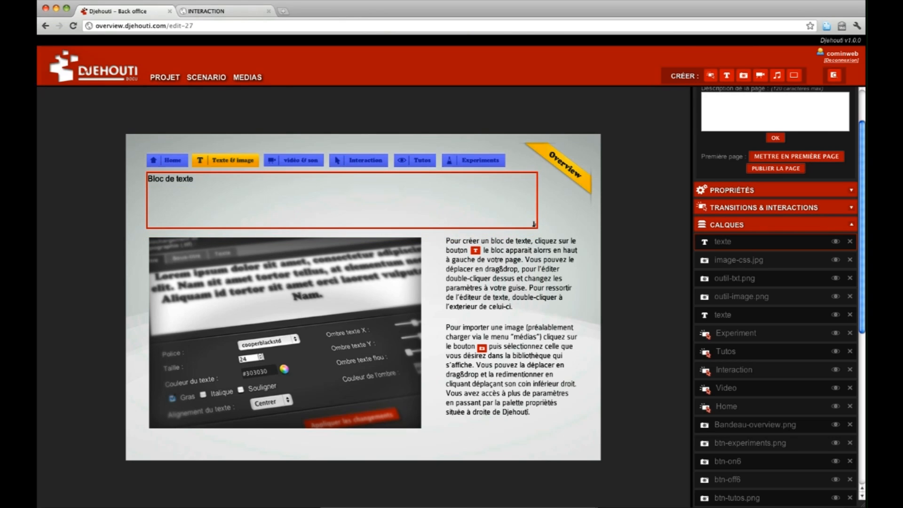
# - Replace the new block's placeholder with the copied text and clear all of its formatting
pyautogui.doubleClick(165, 181)
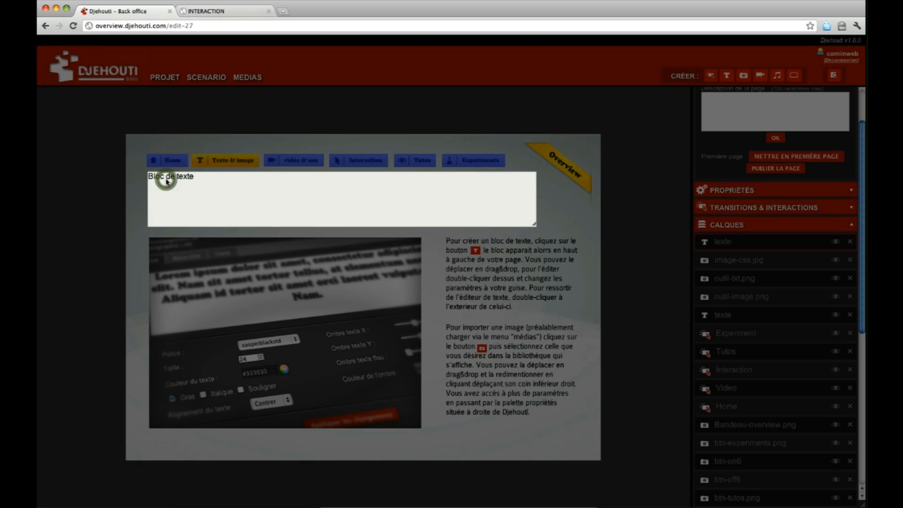
pyautogui.moveTo(211, 181); pyautogui.dragTo(142, 178)
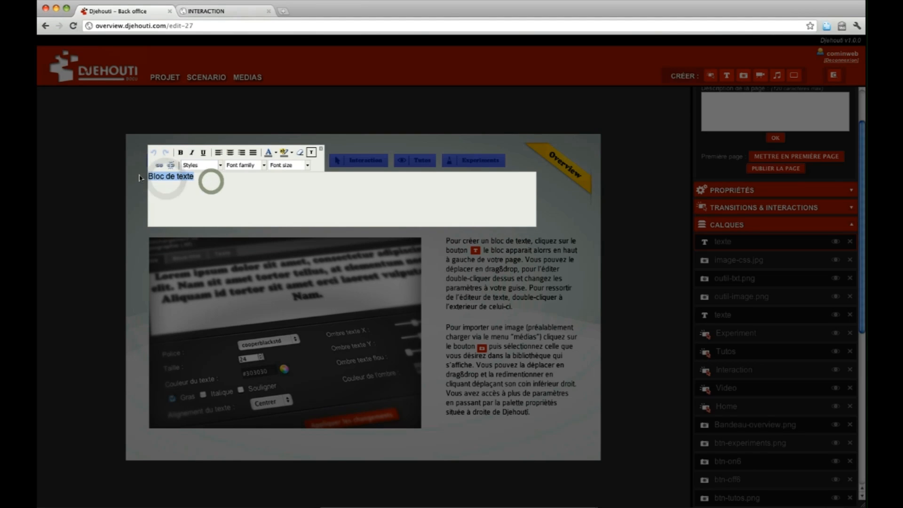
pyautogui.hotkey('ctrl', 'v')
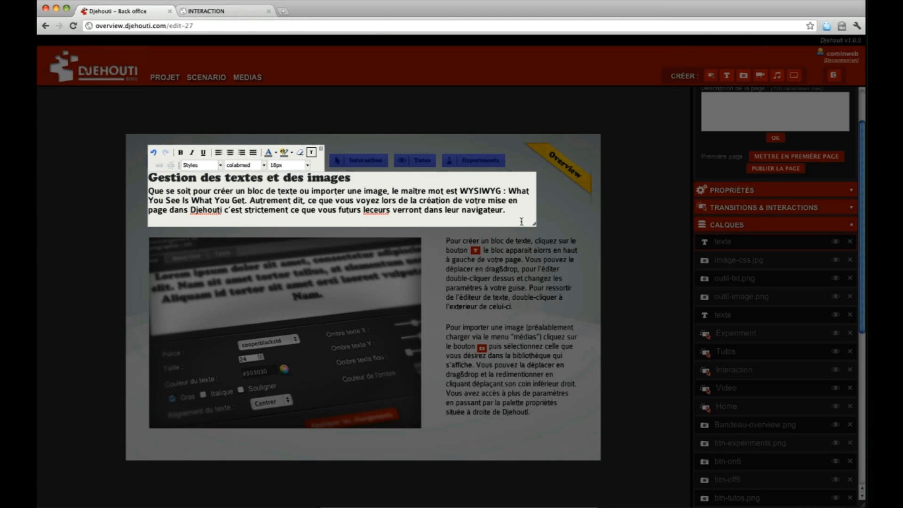
pyautogui.moveTo(520, 211); pyautogui.dragTo(103, 184)
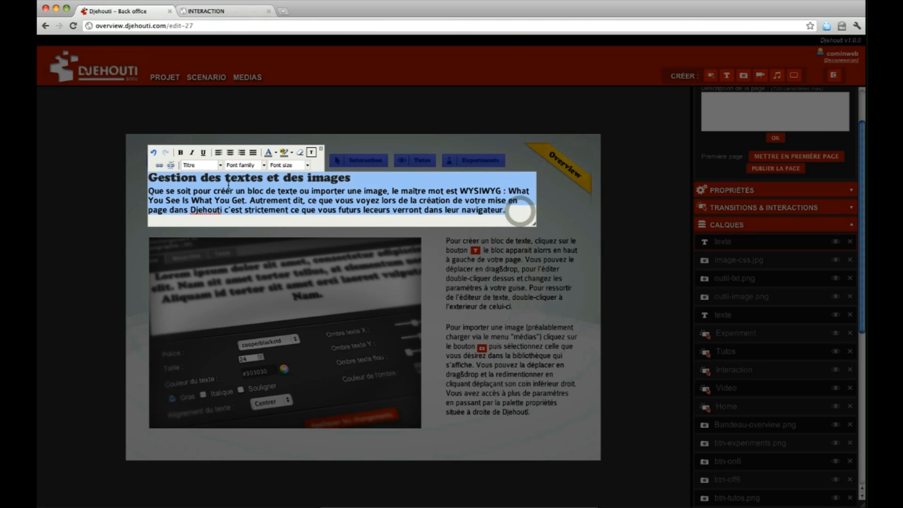
pyautogui.click(299, 153)
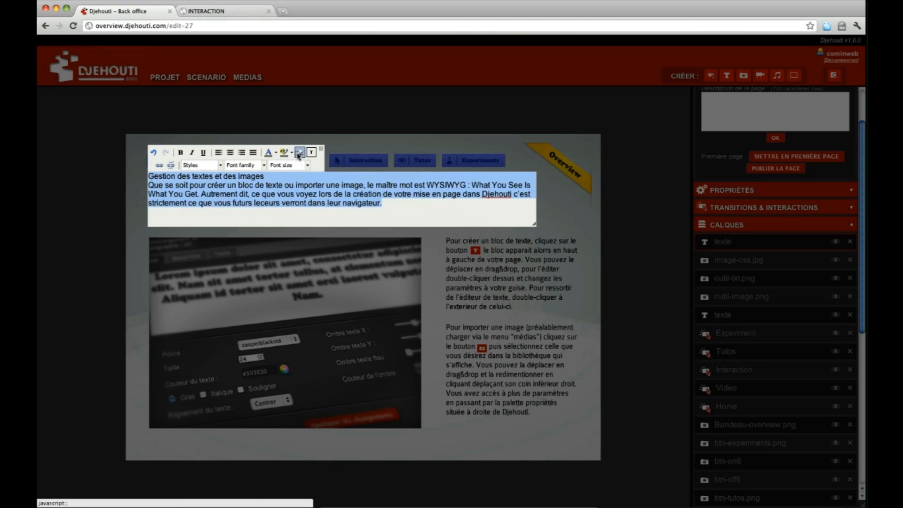
pyautogui.click(209, 203)
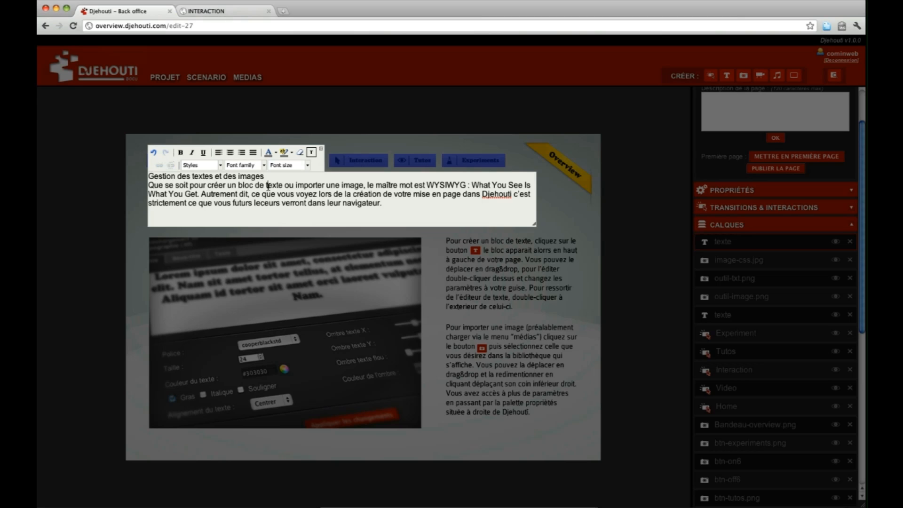
# - Apply the Titre style to the heading line "Gestion des textes et des images"
pyautogui.moveTo(268, 177); pyautogui.dragTo(146, 177)
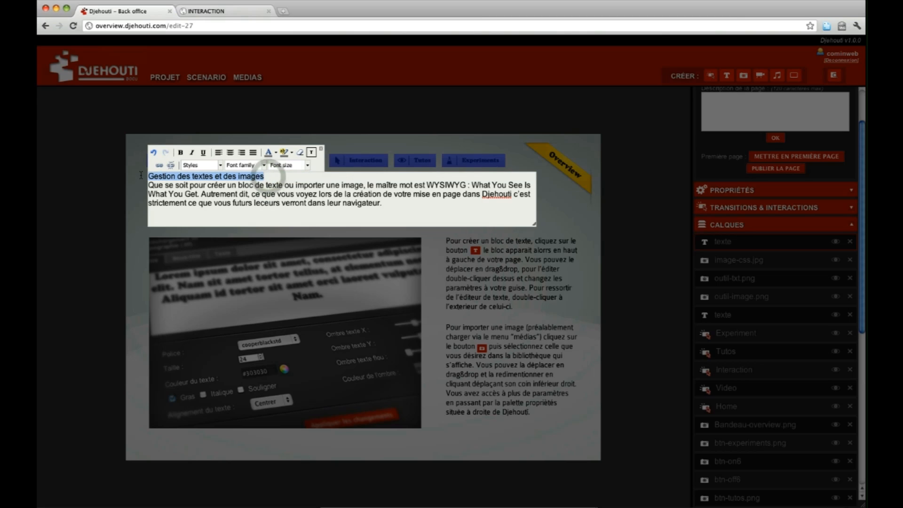
pyautogui.click(220, 165)
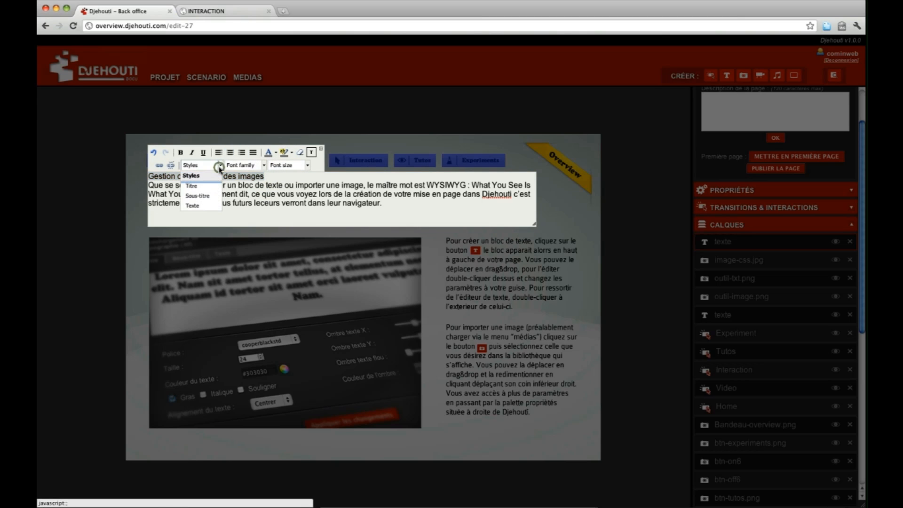
pyautogui.click(203, 189)
pyautogui.click(373, 180)
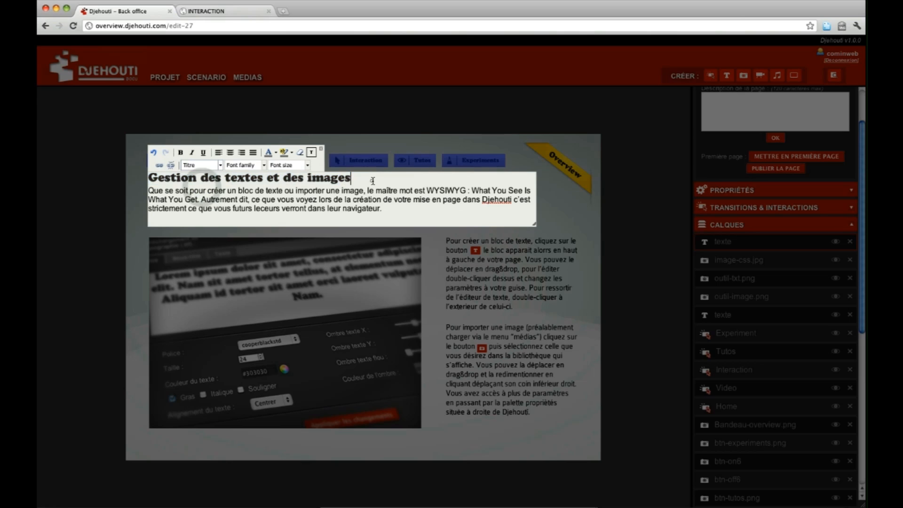
# - Set the paragraph below the heading to the colabmed font at 18px
pyautogui.moveTo(381, 208); pyautogui.dragTo(143, 194)
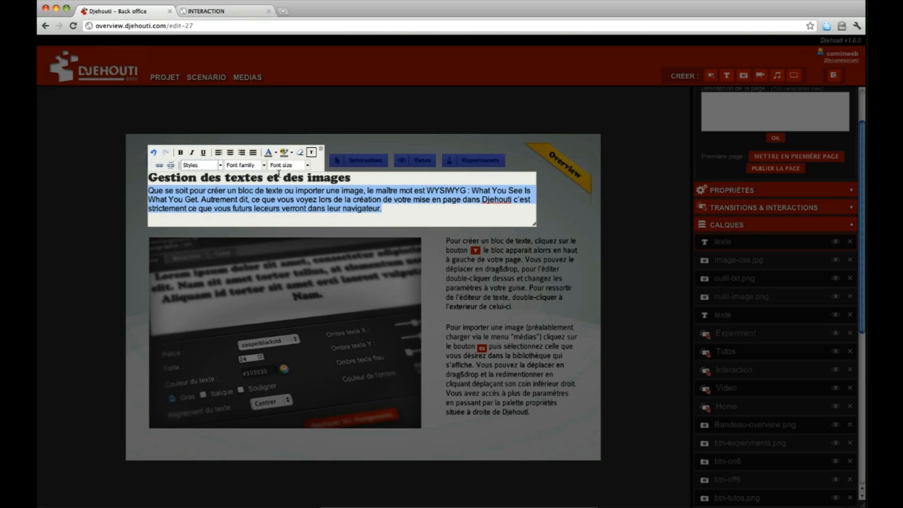
pyautogui.click(264, 165)
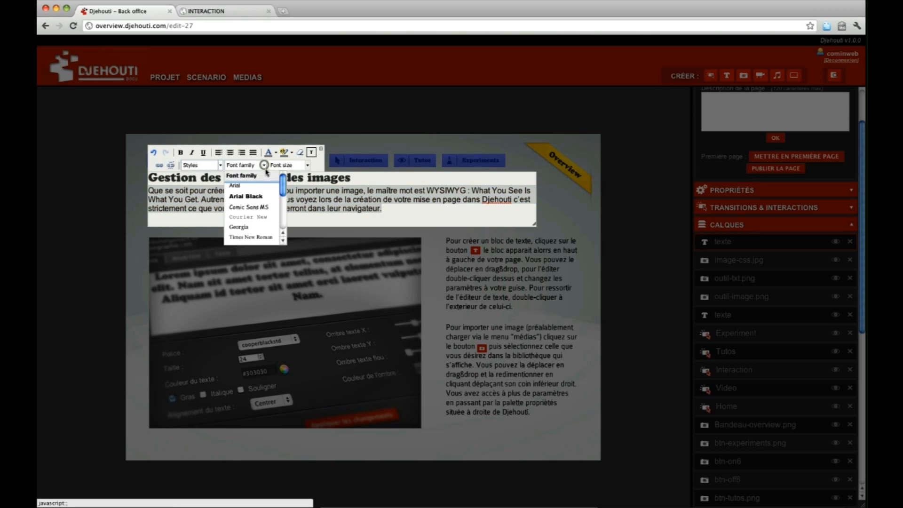
pyautogui.moveTo(282, 190); pyautogui.dragTo(285, 217)
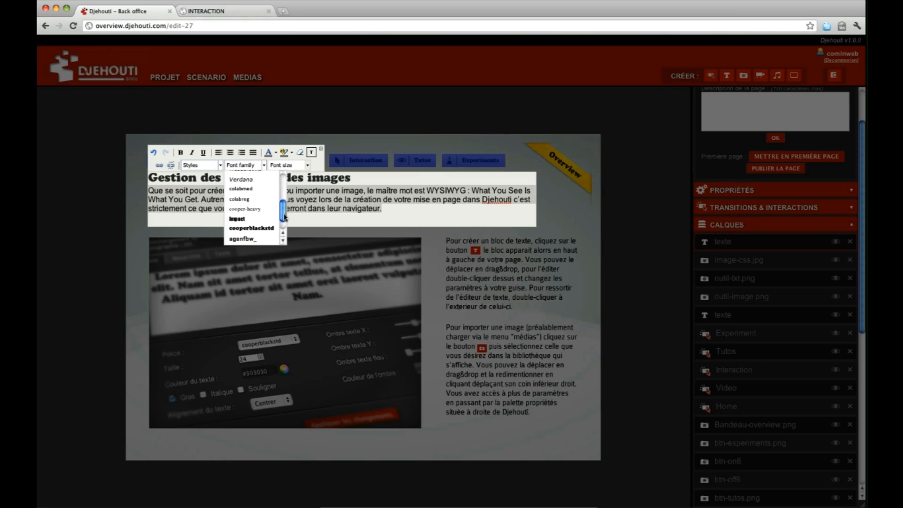
pyautogui.click(253, 189)
pyautogui.click(307, 165)
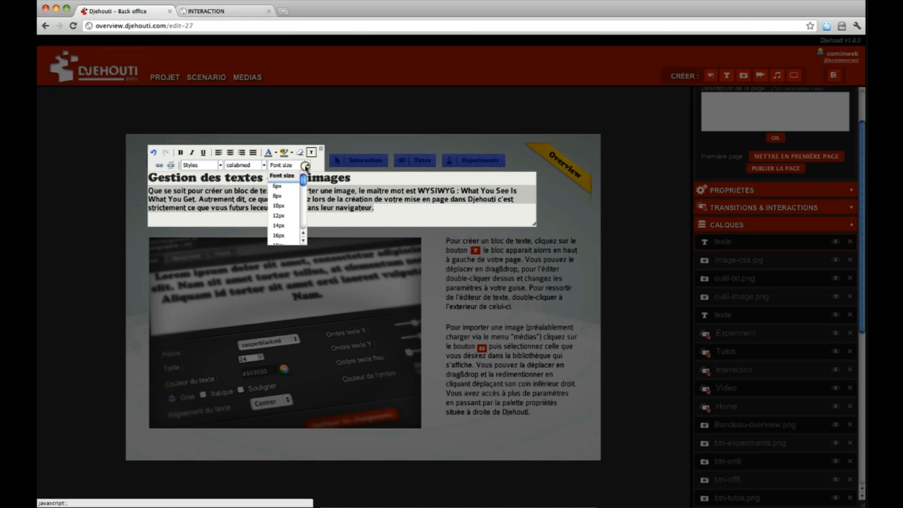
pyautogui.click(278, 224)
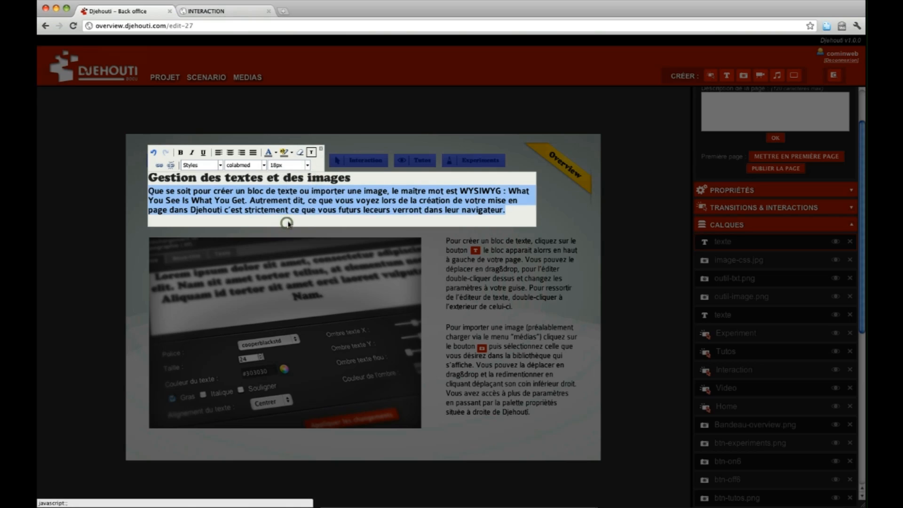
# - Colour the paragraph text dark grey and close the text editor, leaving the block deselected
pyautogui.click(273, 152)
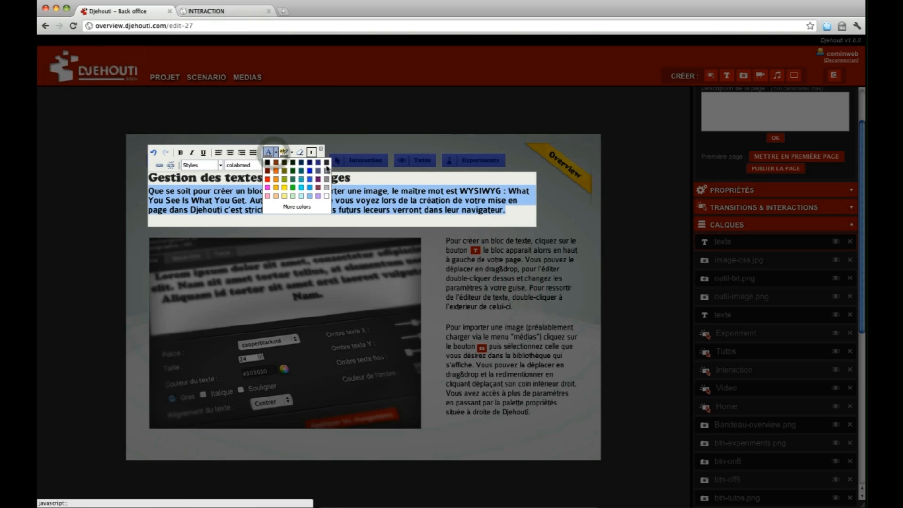
pyautogui.click(325, 163)
pyautogui.click(515, 208)
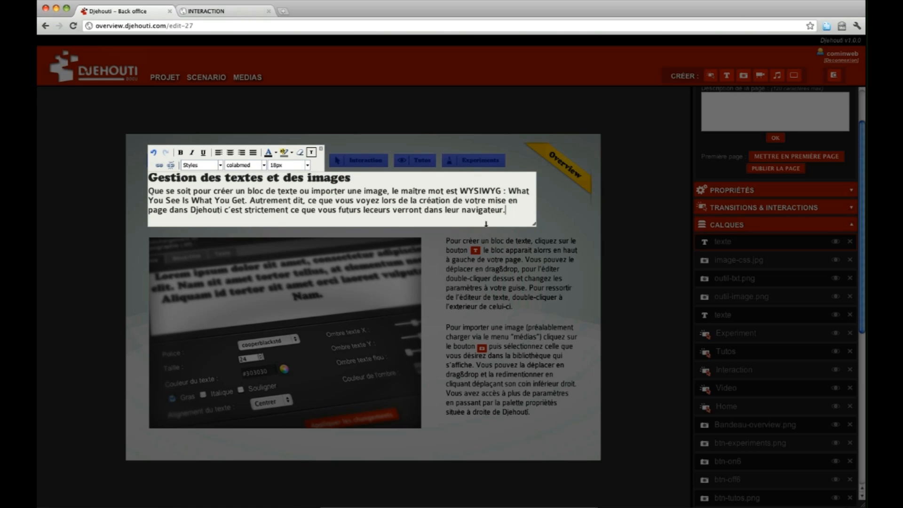
pyautogui.doubleClick(571, 211)
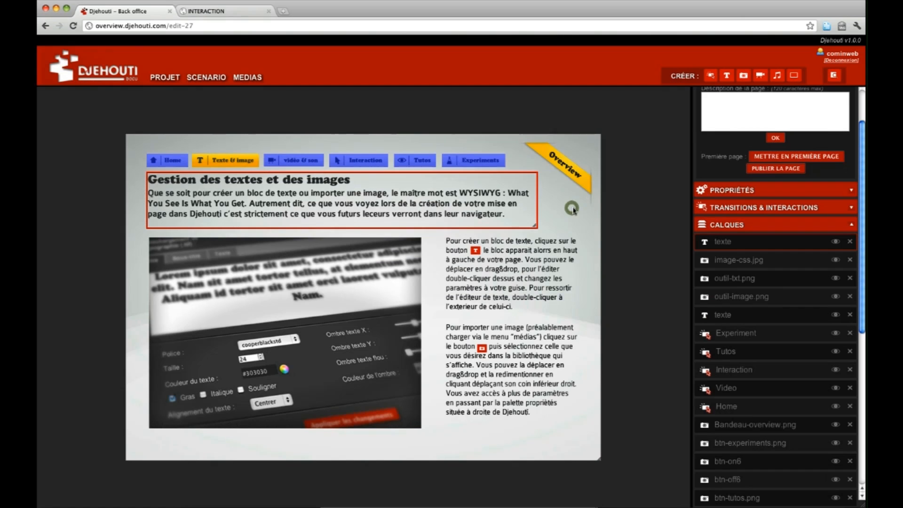
pyautogui.click(572, 213)
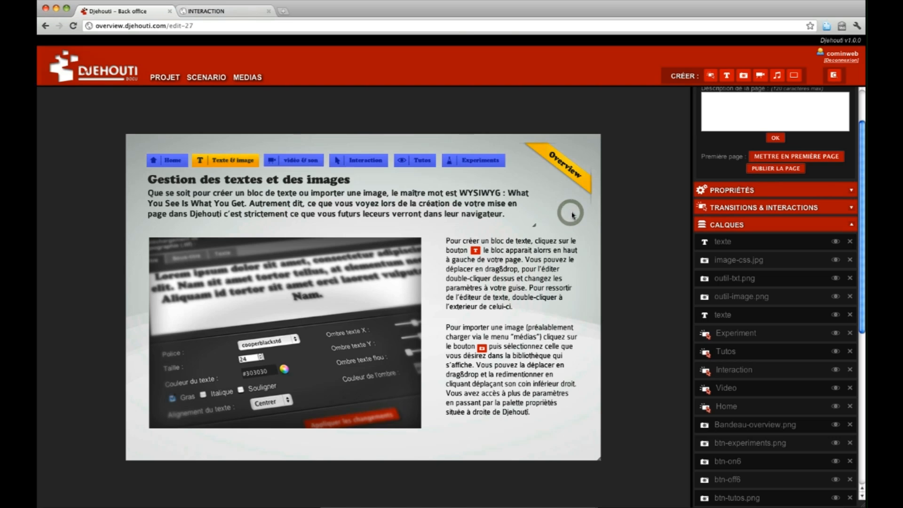
# - Delete the large image below the intro text and insert image-css.jpg from the image library
pyautogui.click(400, 269)
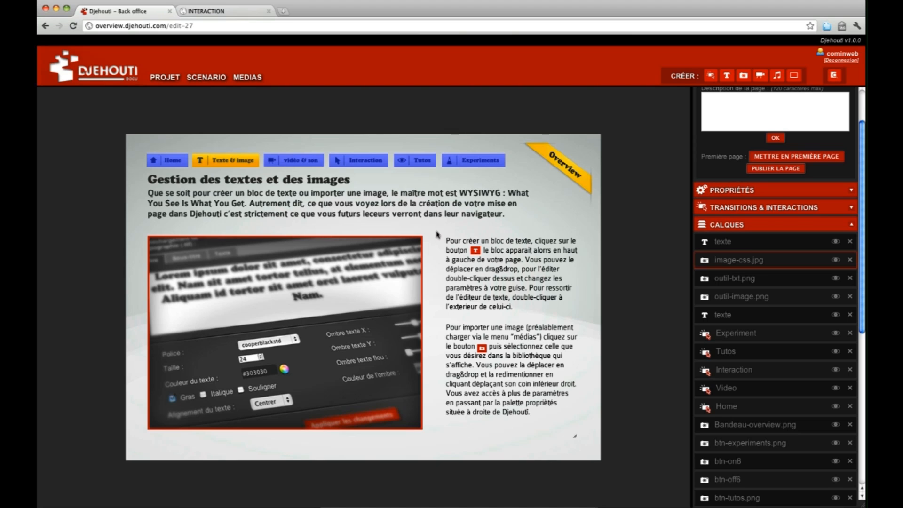
pyautogui.click(850, 261)
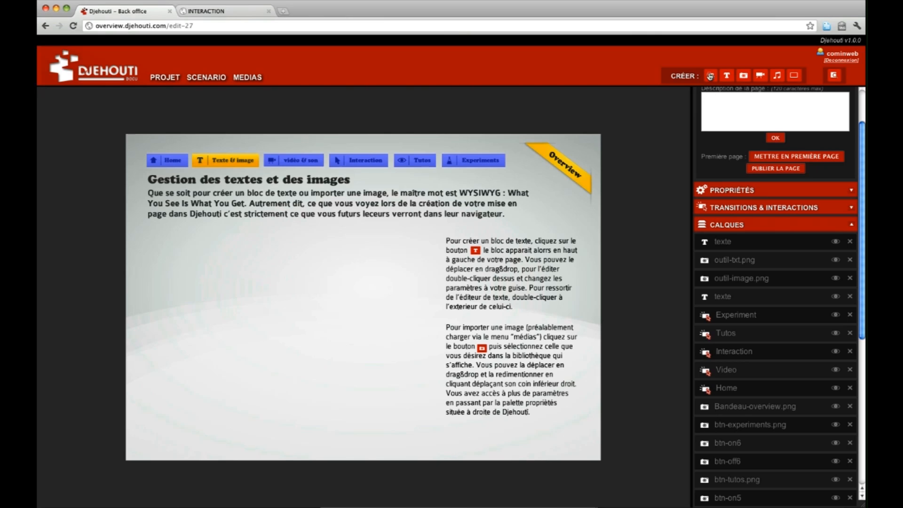
pyautogui.click(743, 77)
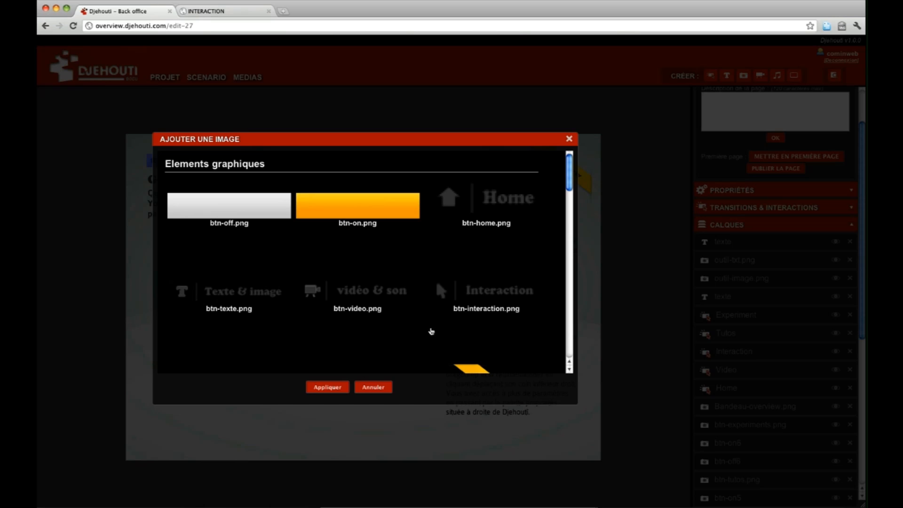
pyautogui.scroll(-10, 427, 249)
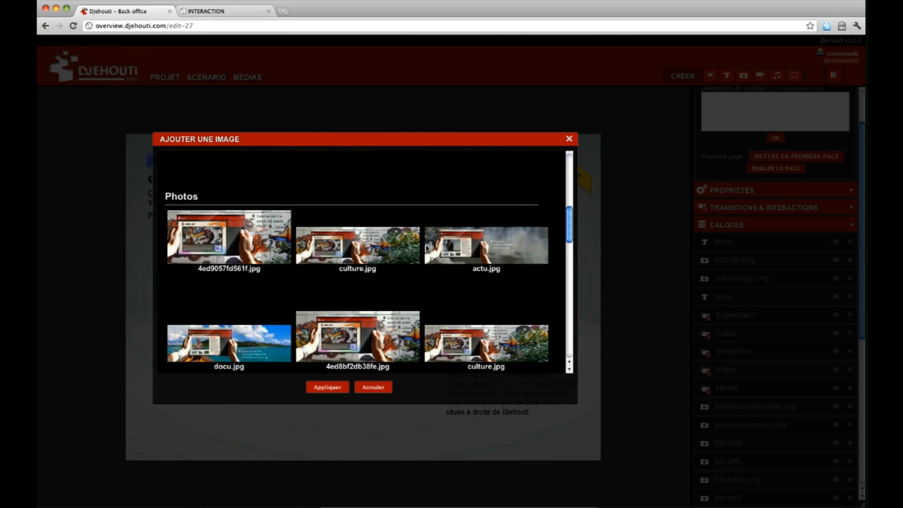
pyautogui.scroll(-5, 427, 248)
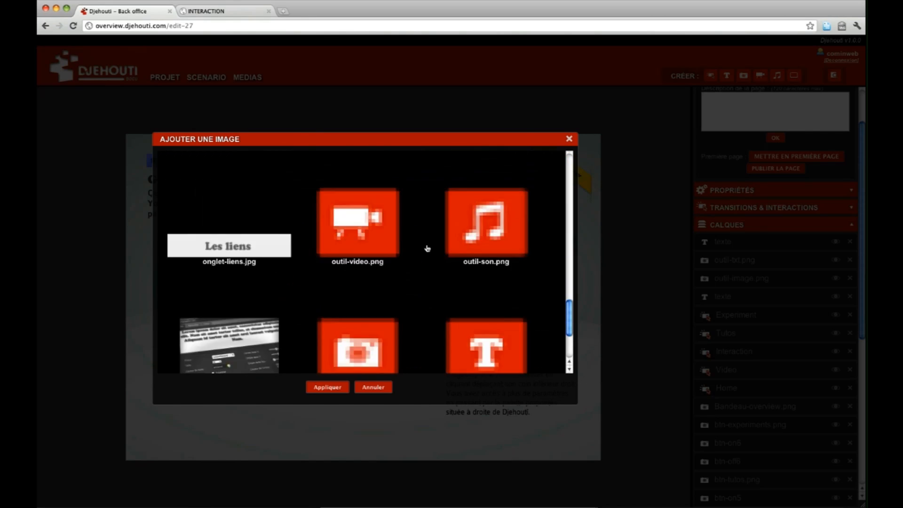
pyautogui.click(230, 242)
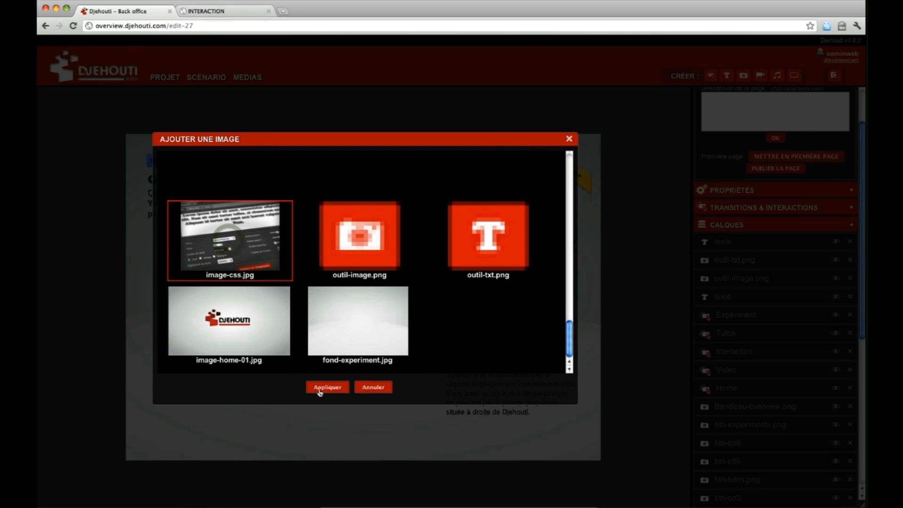
pyautogui.click(318, 388)
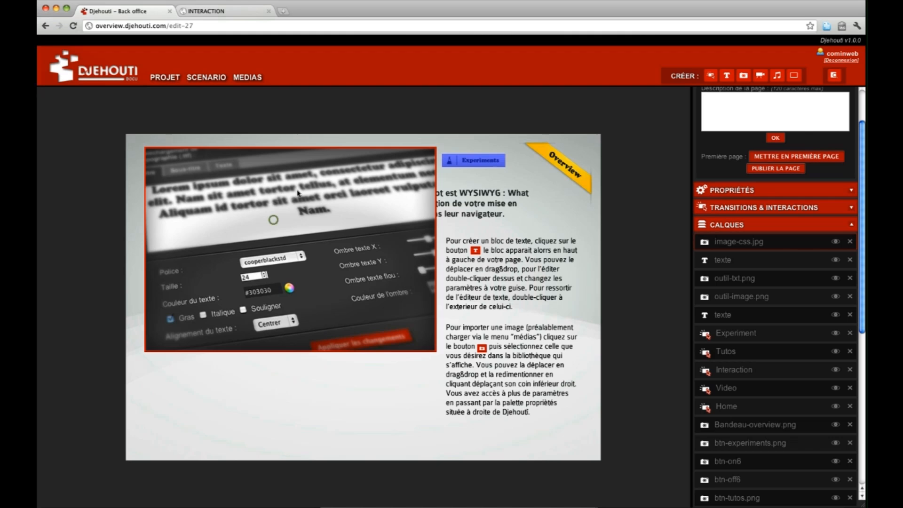
# - Move the inserted image below the intro text, at about X 47, Y 195, and shrink it to about 397 px high
pyautogui.moveTo(275, 225); pyautogui.dragTo(272, 269)
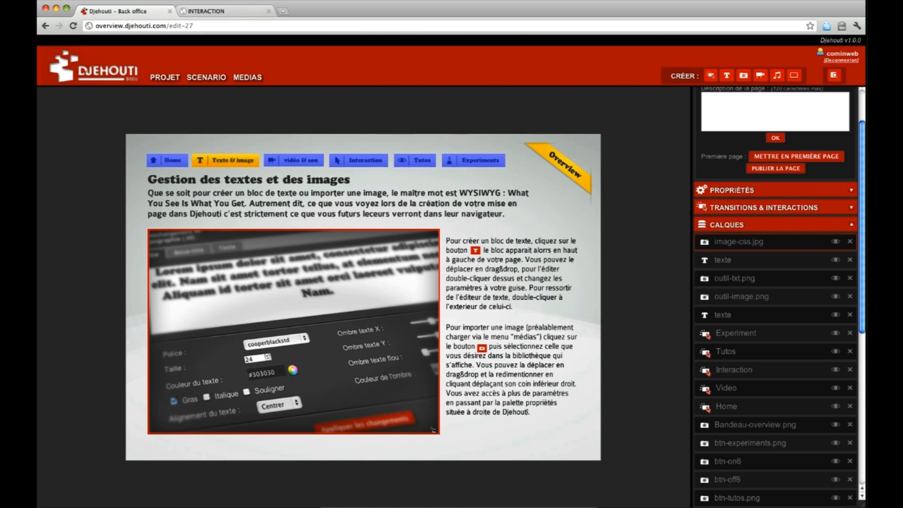
pyautogui.moveTo(433, 429); pyautogui.dragTo(436, 424)
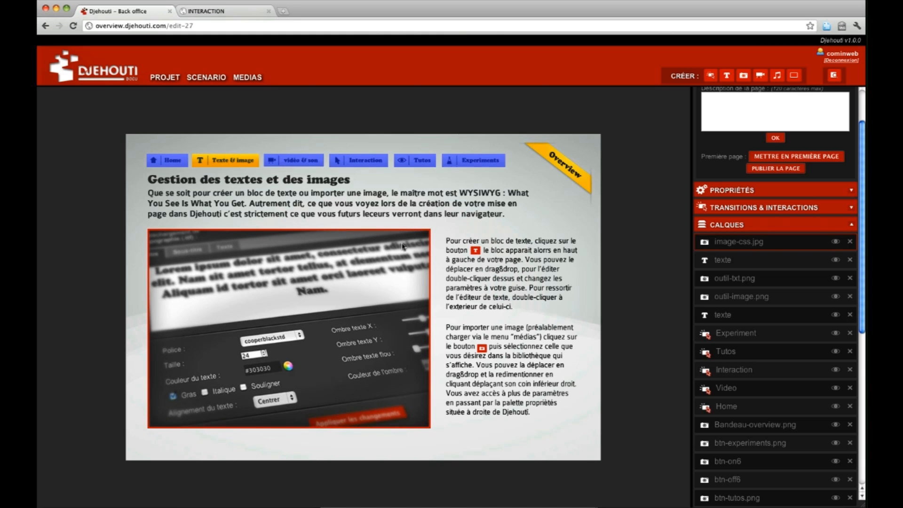
# - Display the position, size and appearance properties of the selected image-css.jpg image
pyautogui.click(769, 190)
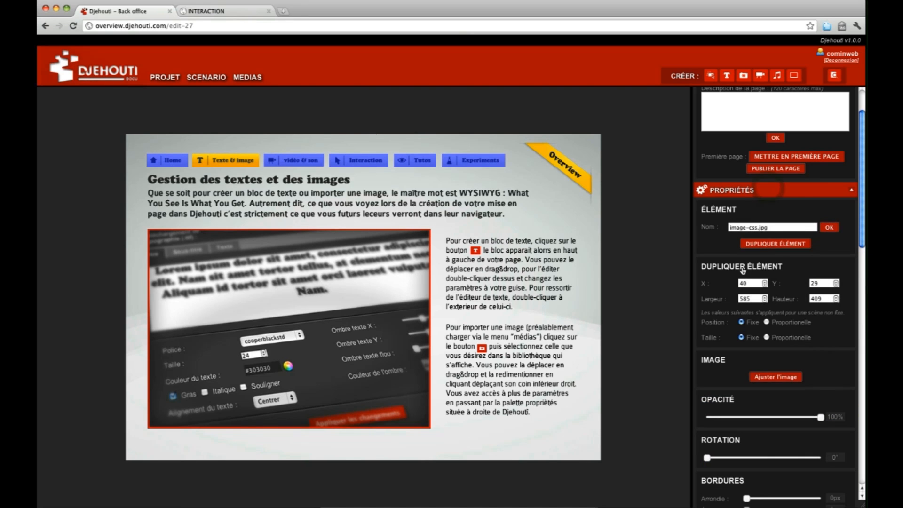
pyautogui.scroll(-3, 730, 278)
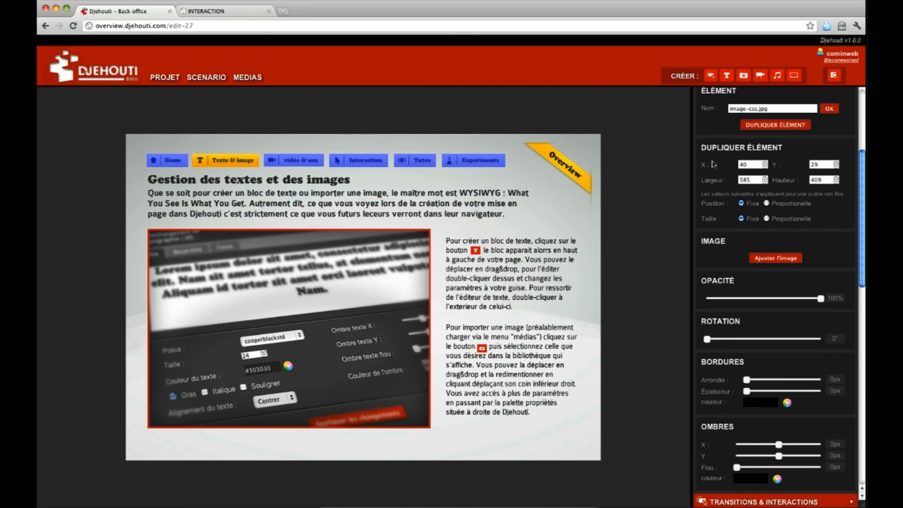
pyautogui.click(375, 293)
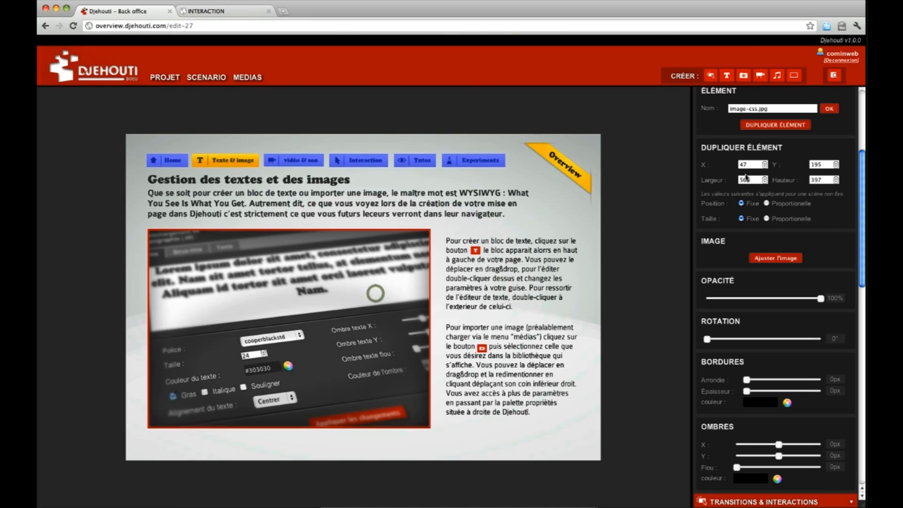